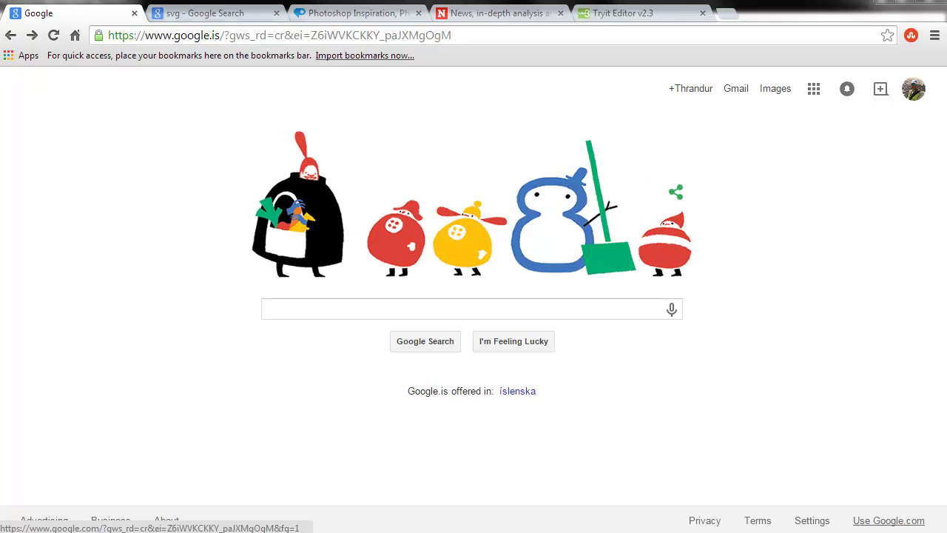
Step: Load inkscape.org in Chrome by accepting the 'ink' address-bar autocompletion
left_click(412, 38)
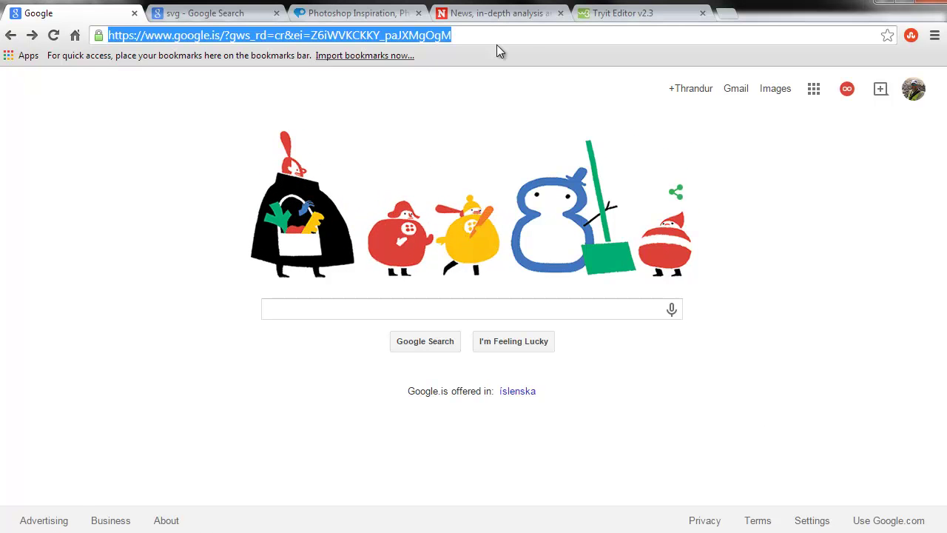
type("ink")
key("Return")
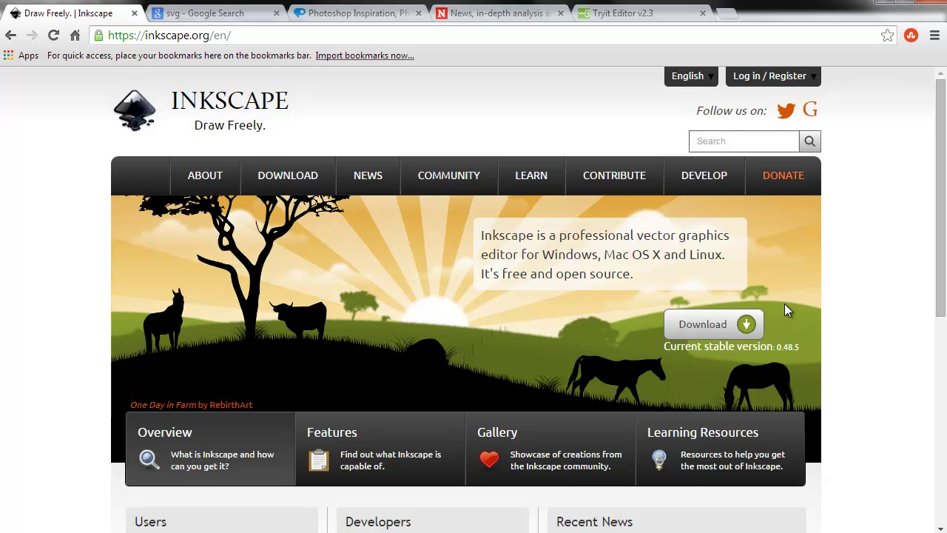
Step: Switch to the 'svg - Google Search' tab
left_click(222, 15)
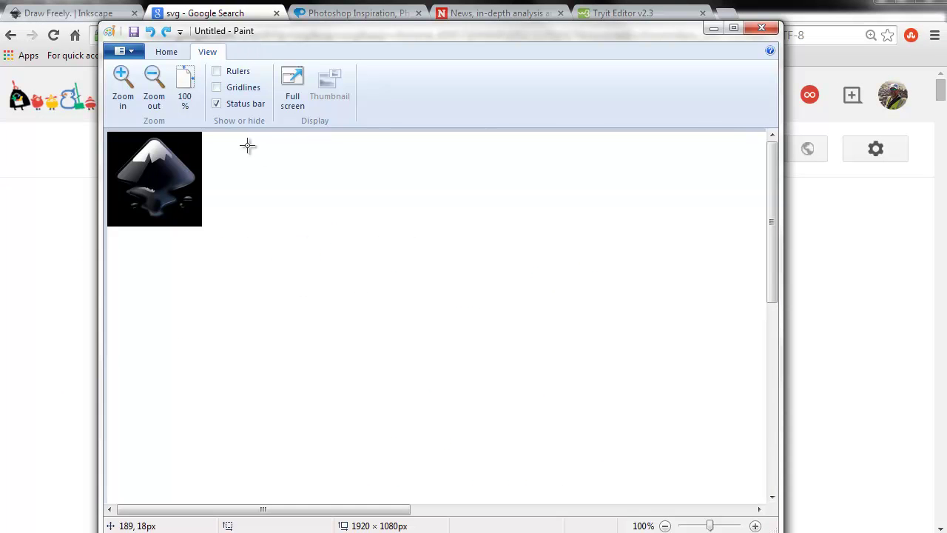
Step: Zoom the raster Inkscape logo in Paint step by step from 200% up to 800%
left_click(123, 82)
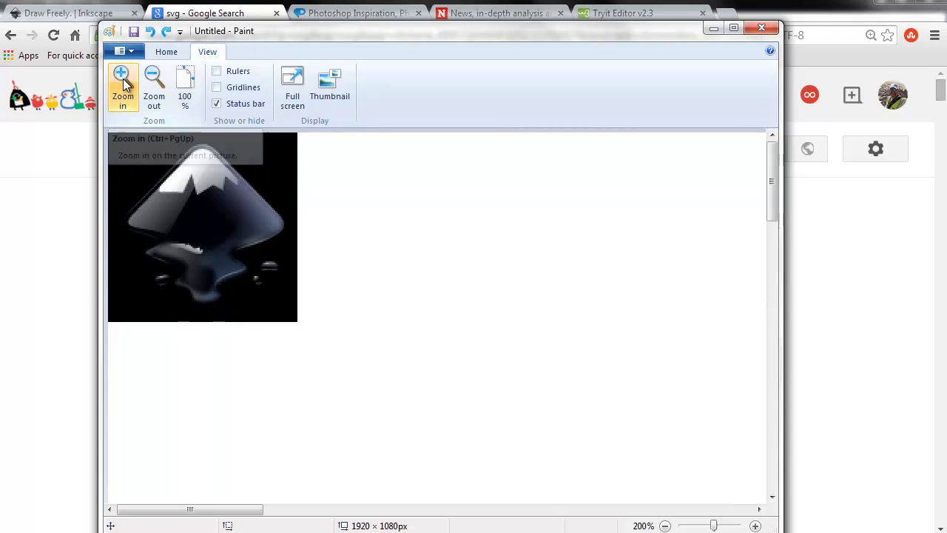
left_click(123, 83)
left_click(123, 83)
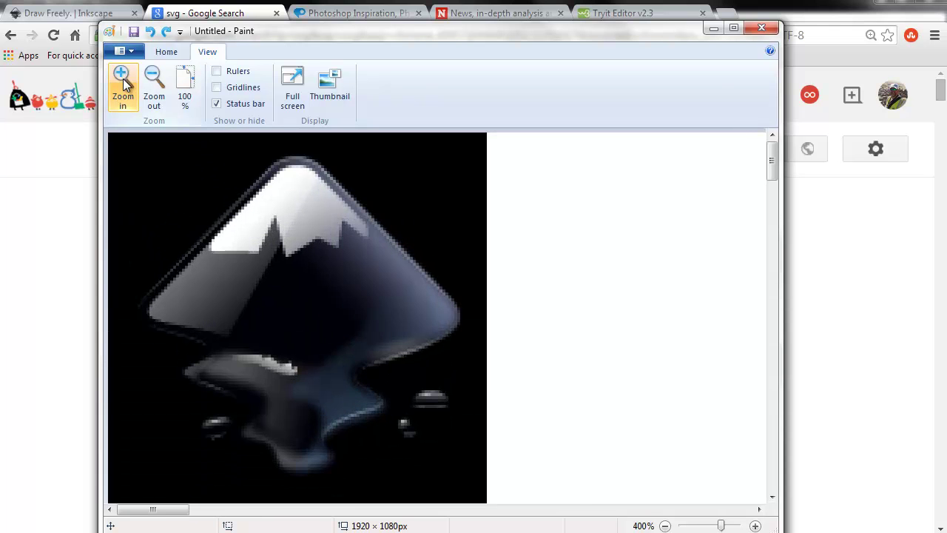
left_click(123, 83)
left_click(123, 83)
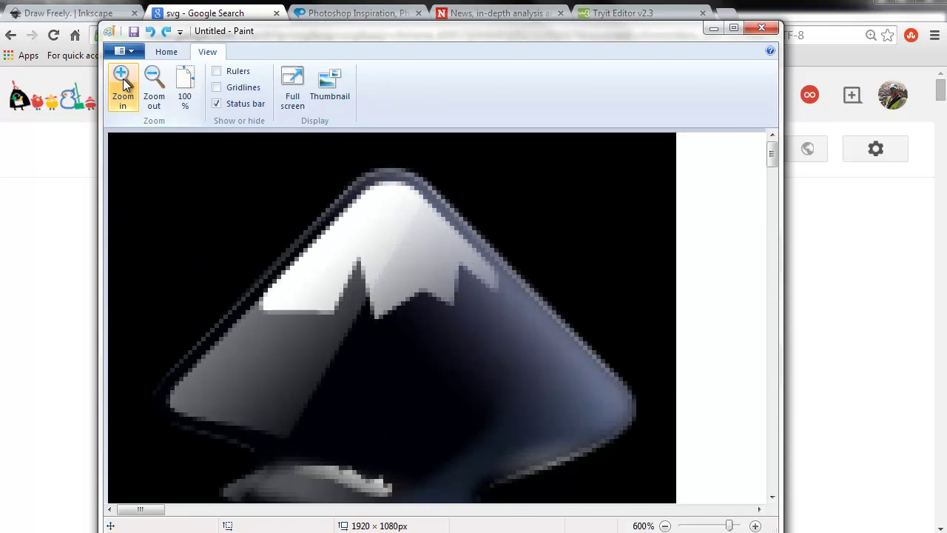
left_click(123, 83)
left_click(123, 83)
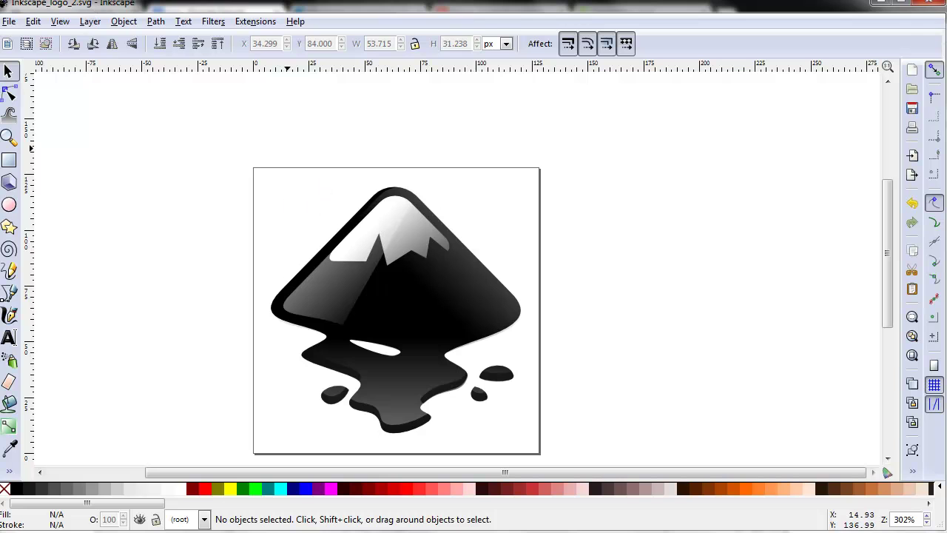
Step: Zoom into the logo's curved edge with the Zoom tool, reaching 19582%
left_click(9, 138)
left_click_drag(310, 177, 453, 281)
left_click_drag(199, 237, 392, 400)
left_click_drag(243, 279, 365, 427)
left_click_drag(388, 121, 544, 259)
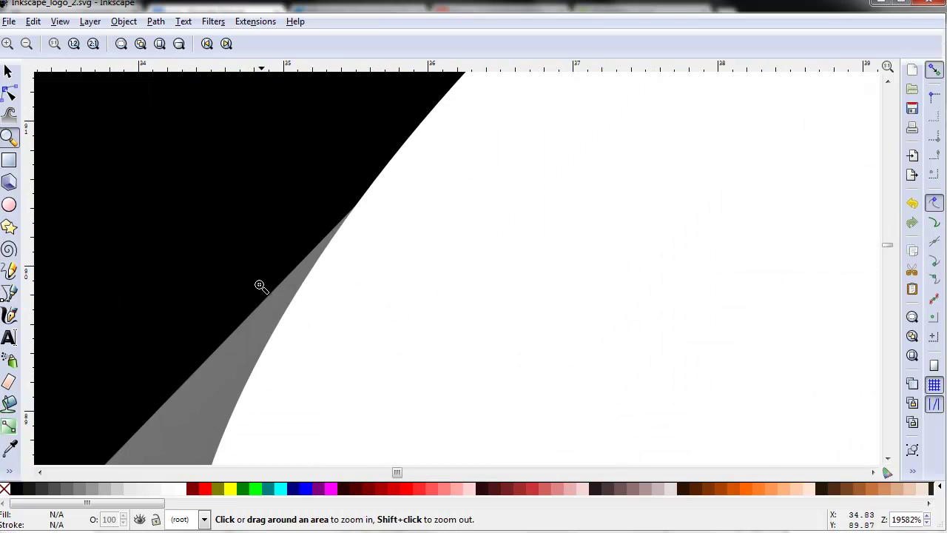
Step: Zoom back out from the edge until the mountain shows at 865%
right_click(465, 224)
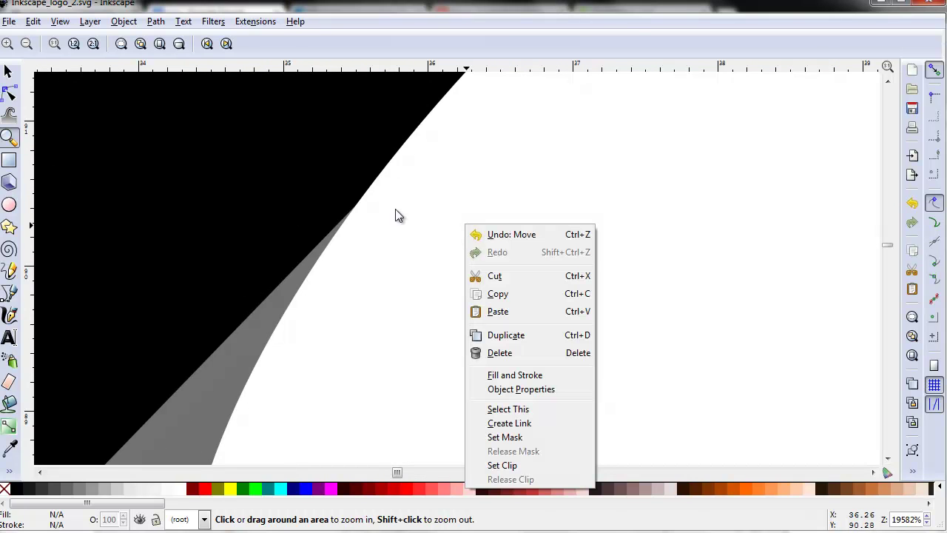
left_click(9, 137)
left_click(514, 263, "shift")
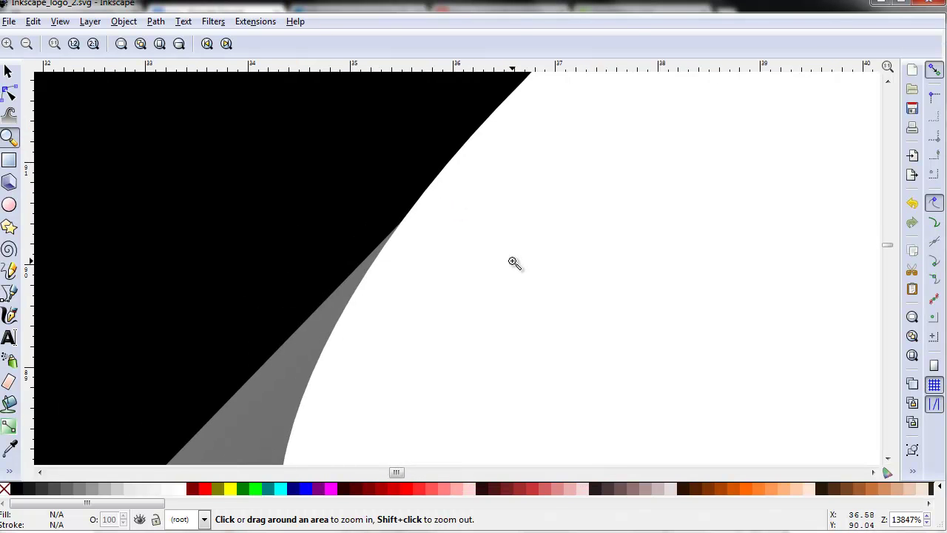
left_click(514, 263, "shift")
left_click(516, 263, "shift")
left_click(517, 262, "shift")
left_click(523, 260, "shift")
left_click(570, 259, "shift")
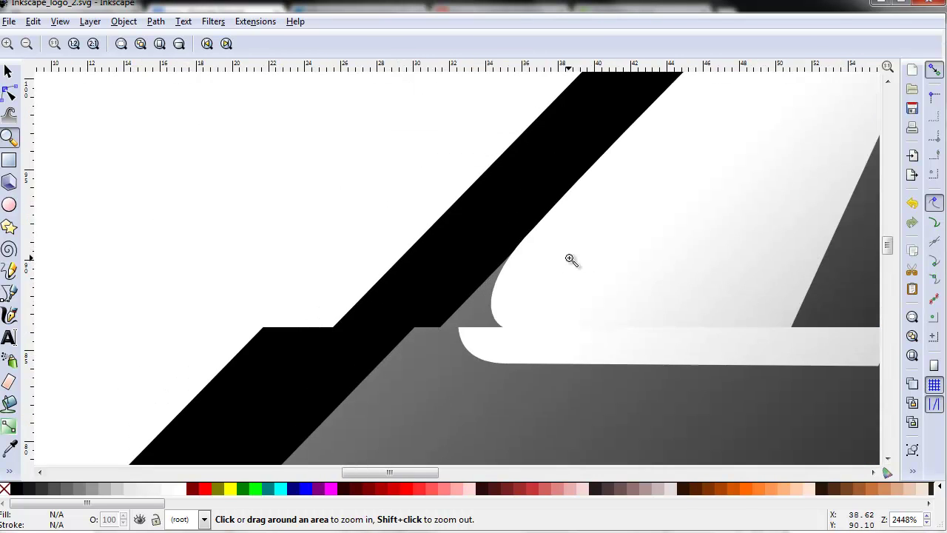
left_click(582, 259, "shift")
left_click(613, 262, "shift")
left_click(613, 259, "shift")
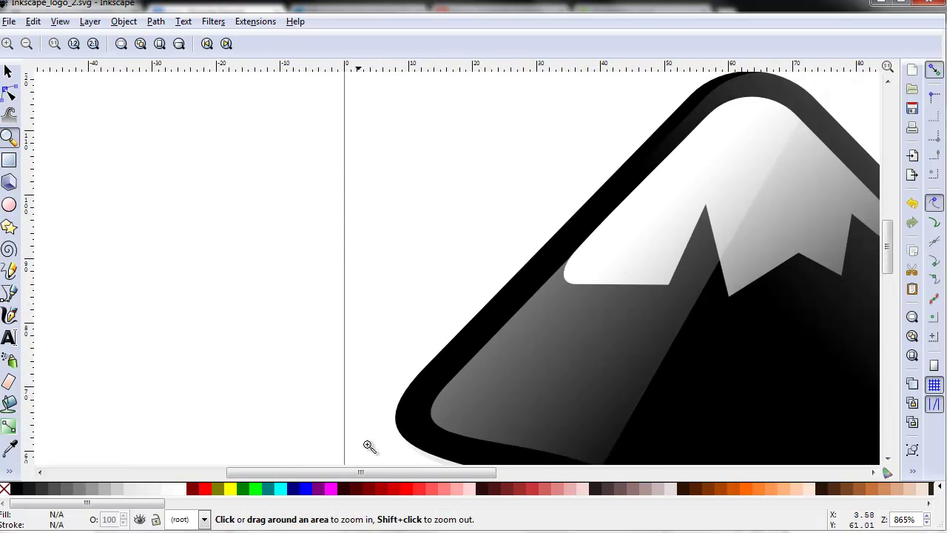
Step: Select the logo's snowcap shape with the Selector tool
left_click_drag(396, 472, 502, 473)
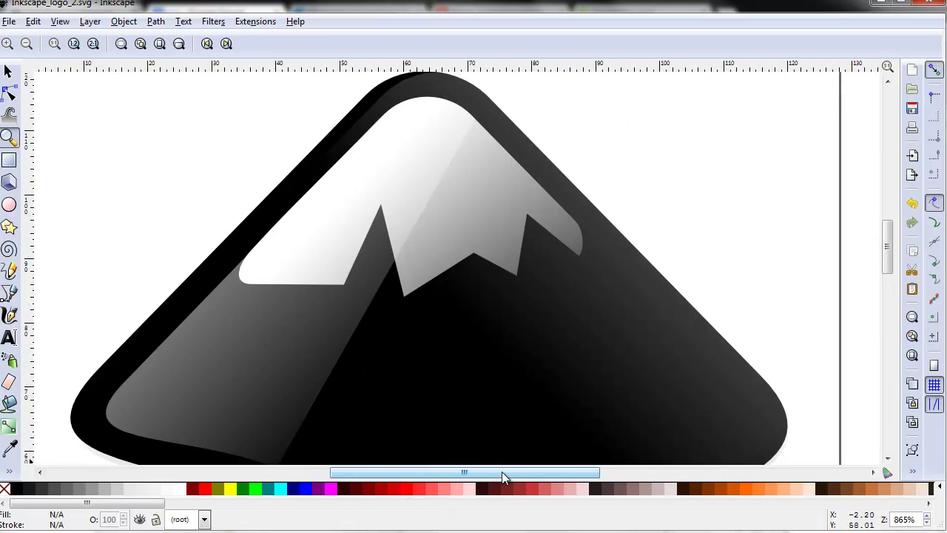
left_click(8, 71)
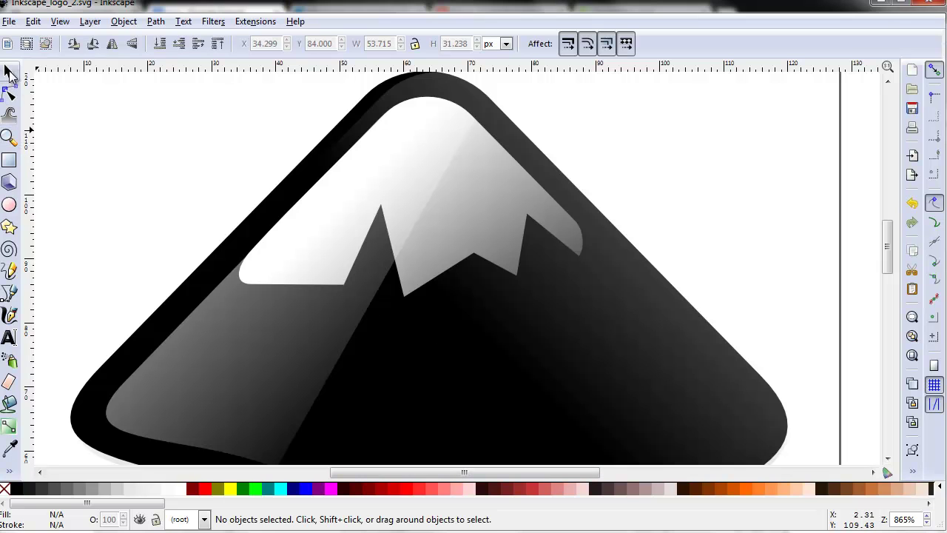
left_click(417, 155)
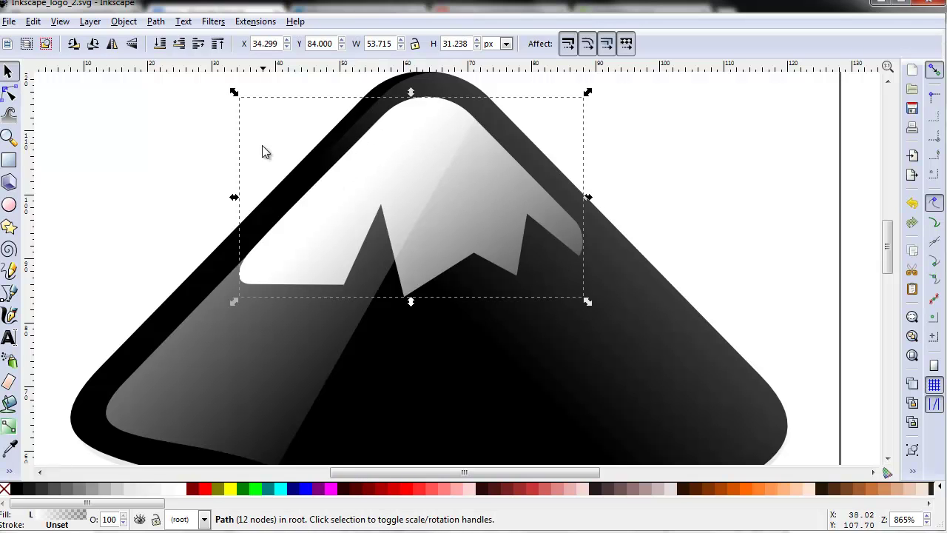
Step: Display the snowcap's nodes and gradient handle with the Node tool, then return to Chrome
left_click(9, 95)
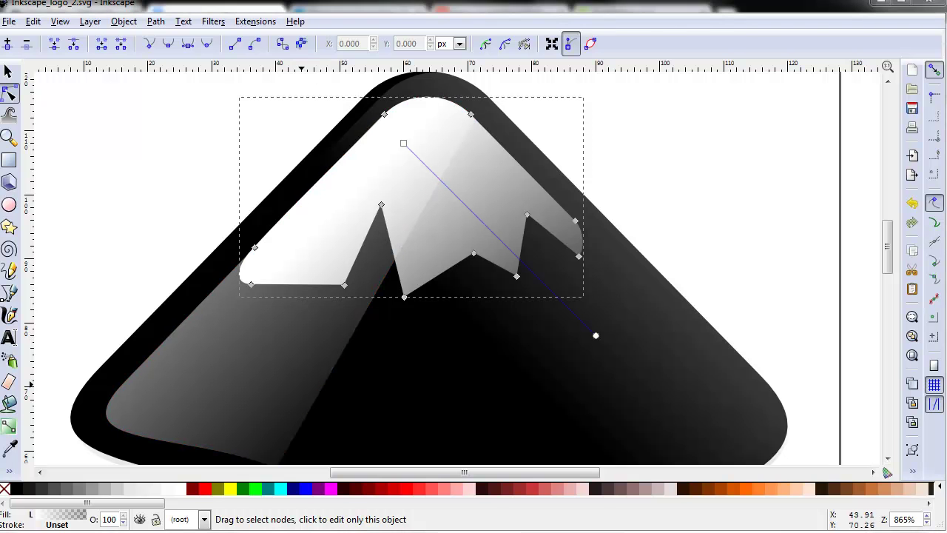
key("alt+Tab")
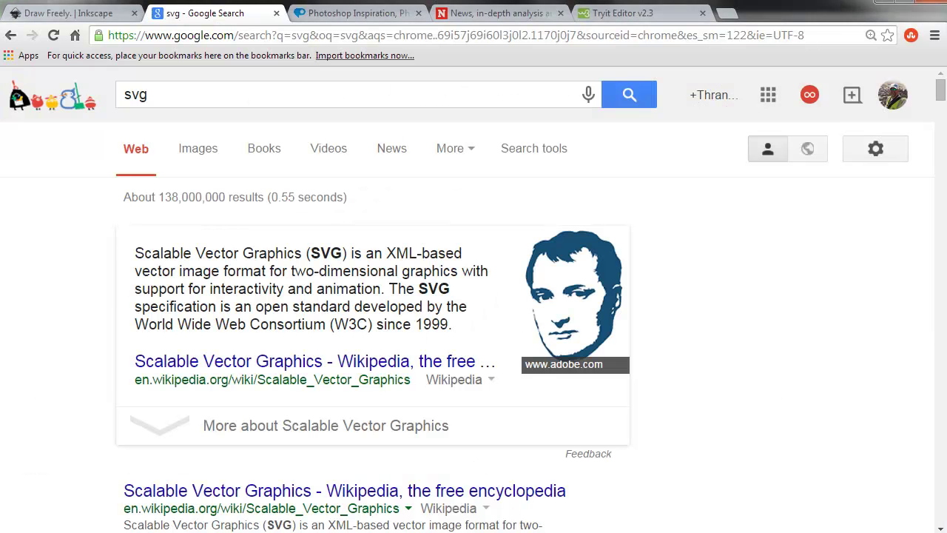
Step: Open the Photoshop Inspiration tab at photoshop.com and narrow the Chrome window
left_click(346, 12)
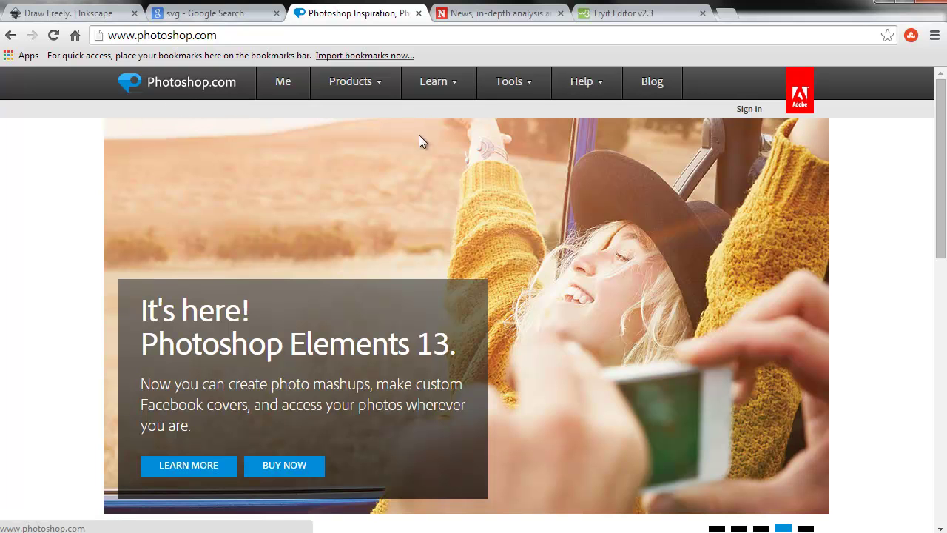
mouse_move(943, 190)
left_mouse_down()
mouse_move(259, 185)
mouse_move(835, 185)
mouse_move(946, 172)
left_mouse_up()
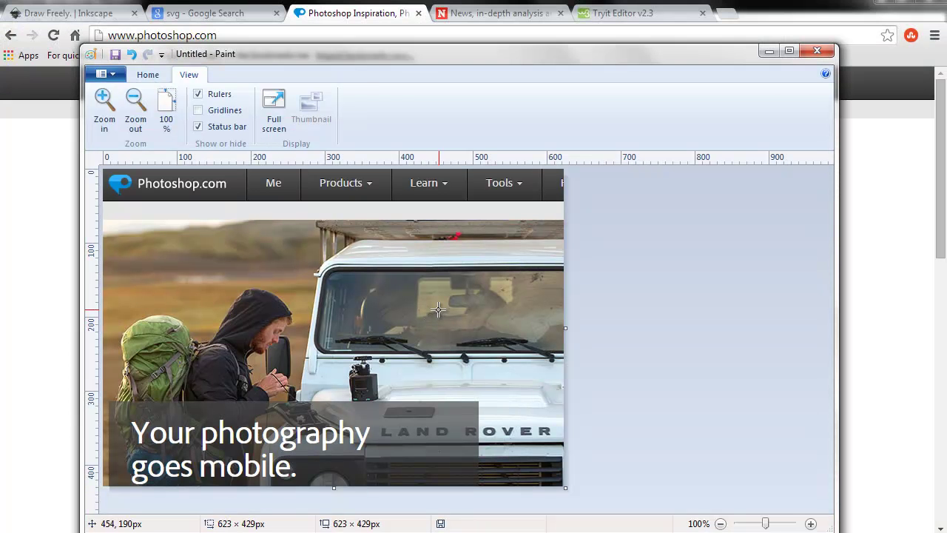
Step: Magnify the photoshop.com screenshot in Paint to 700%, then open Chrome's Newsweek tab
left_click(136, 110)
left_click(104, 104)
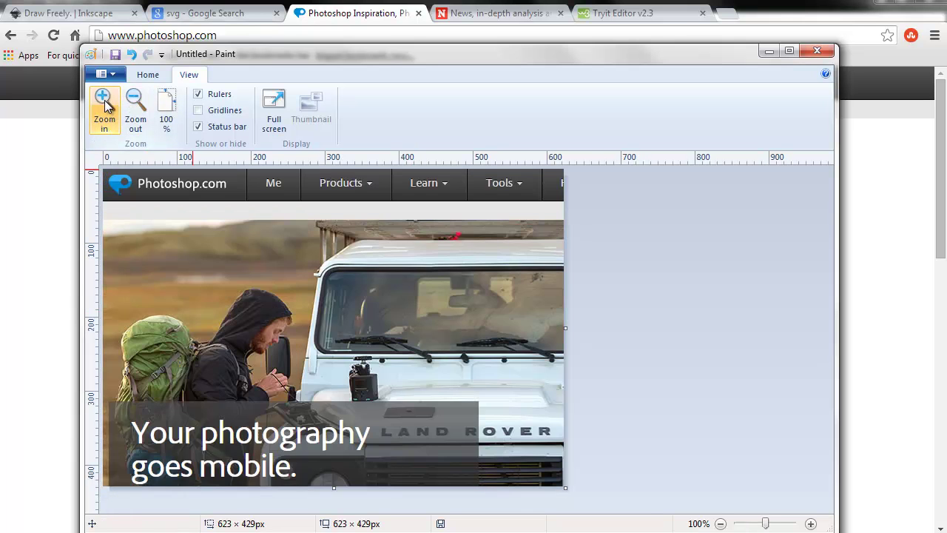
left_click(104, 104)
left_click(104, 104)
left_click(104, 104)
left_click(104, 104)
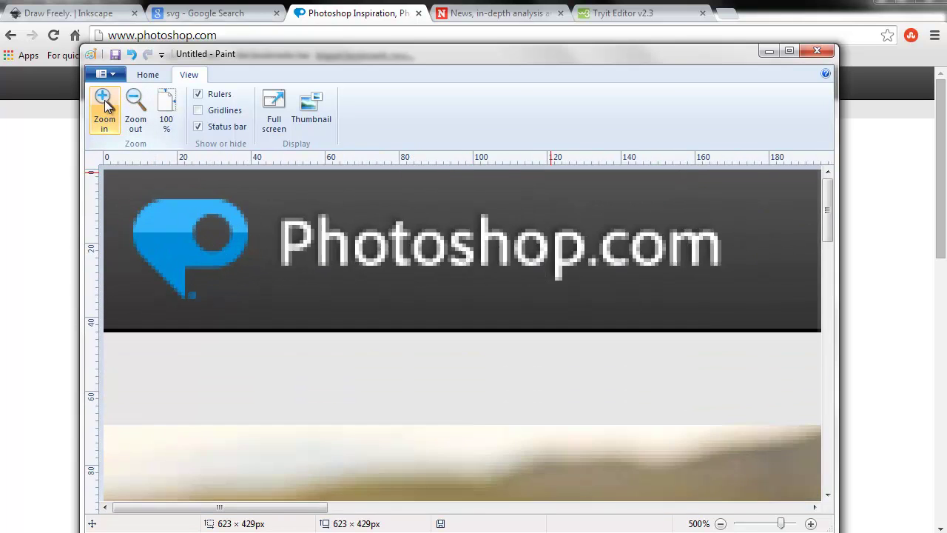
left_click(104, 104)
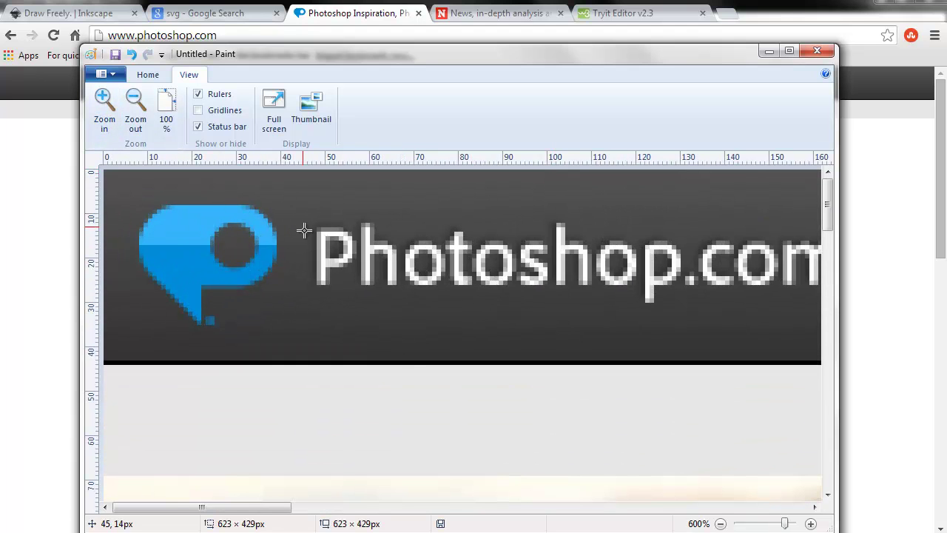
left_click(105, 104)
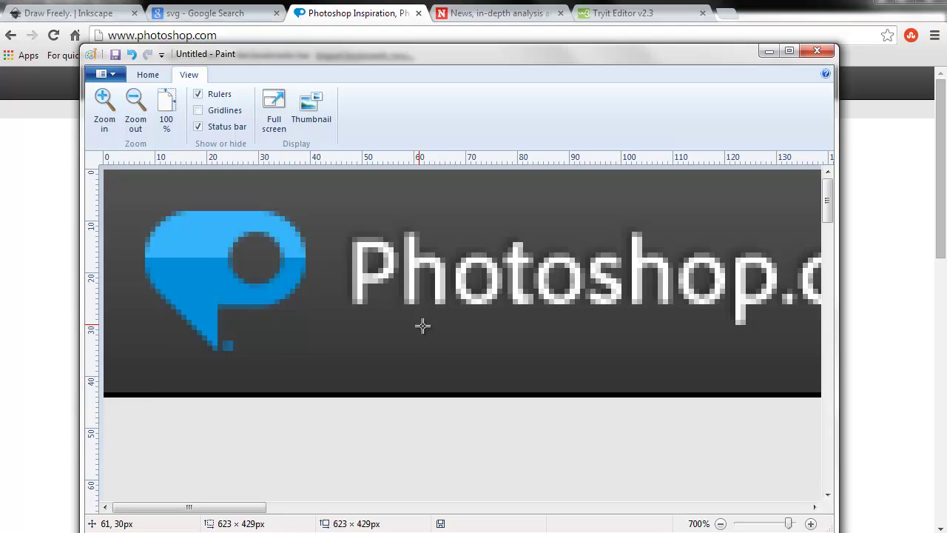
left_click(494, 15)
left_click(495, 21)
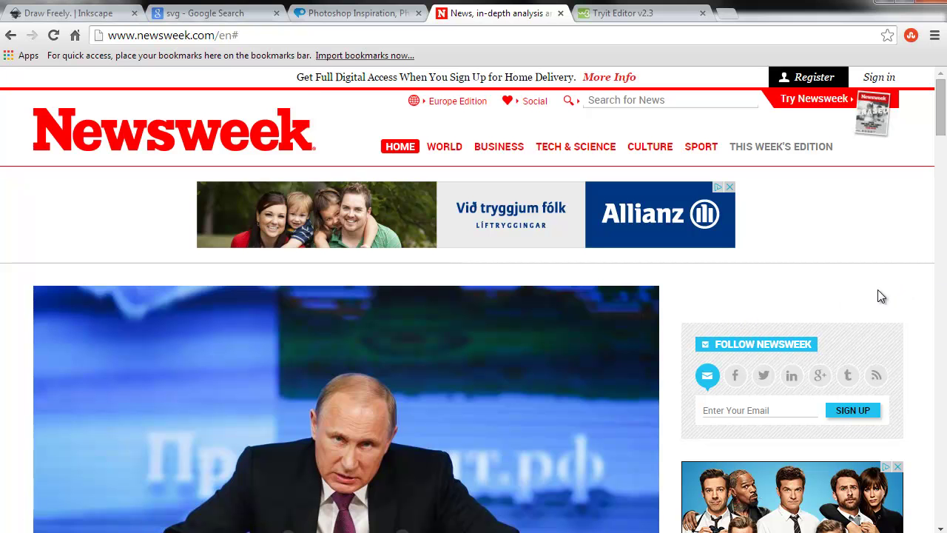
left_click_drag(944, 246, 276, 270)
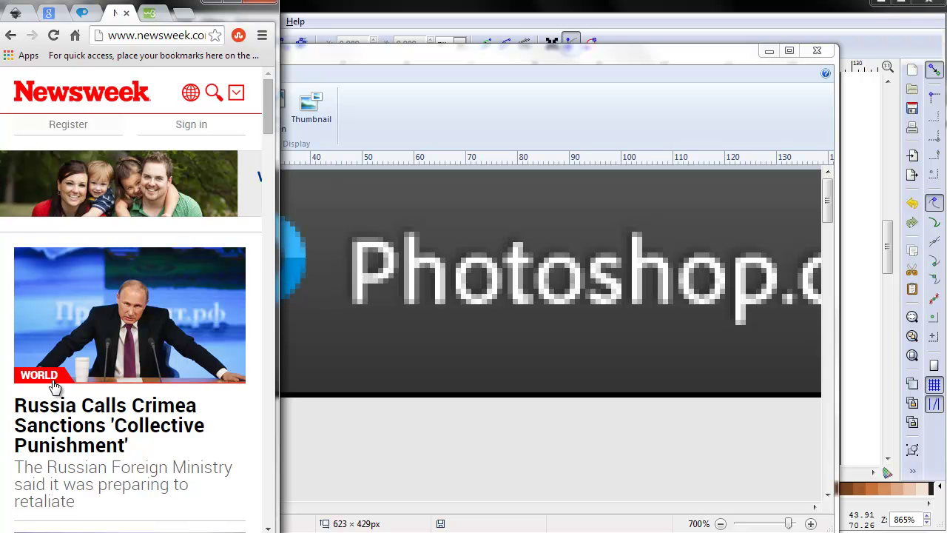
left_click_drag(274, 249, 945, 249)
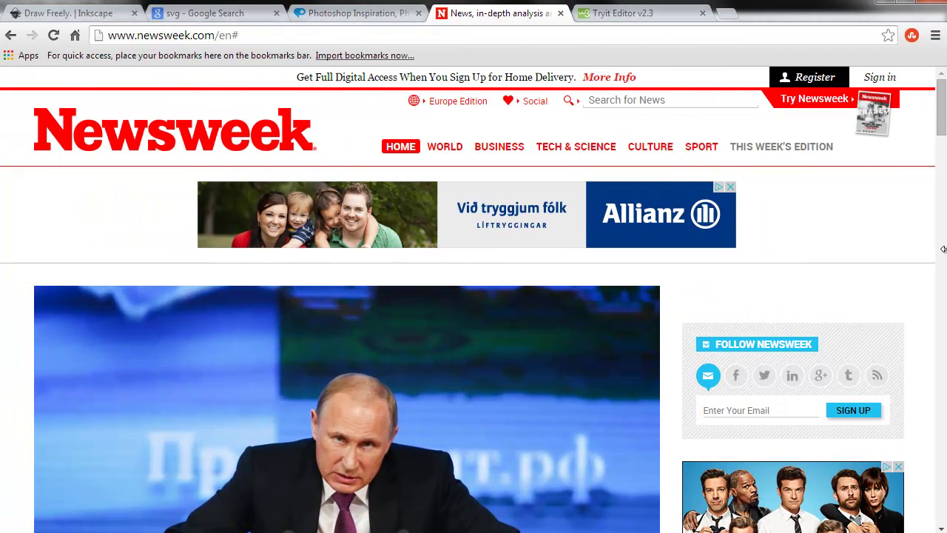